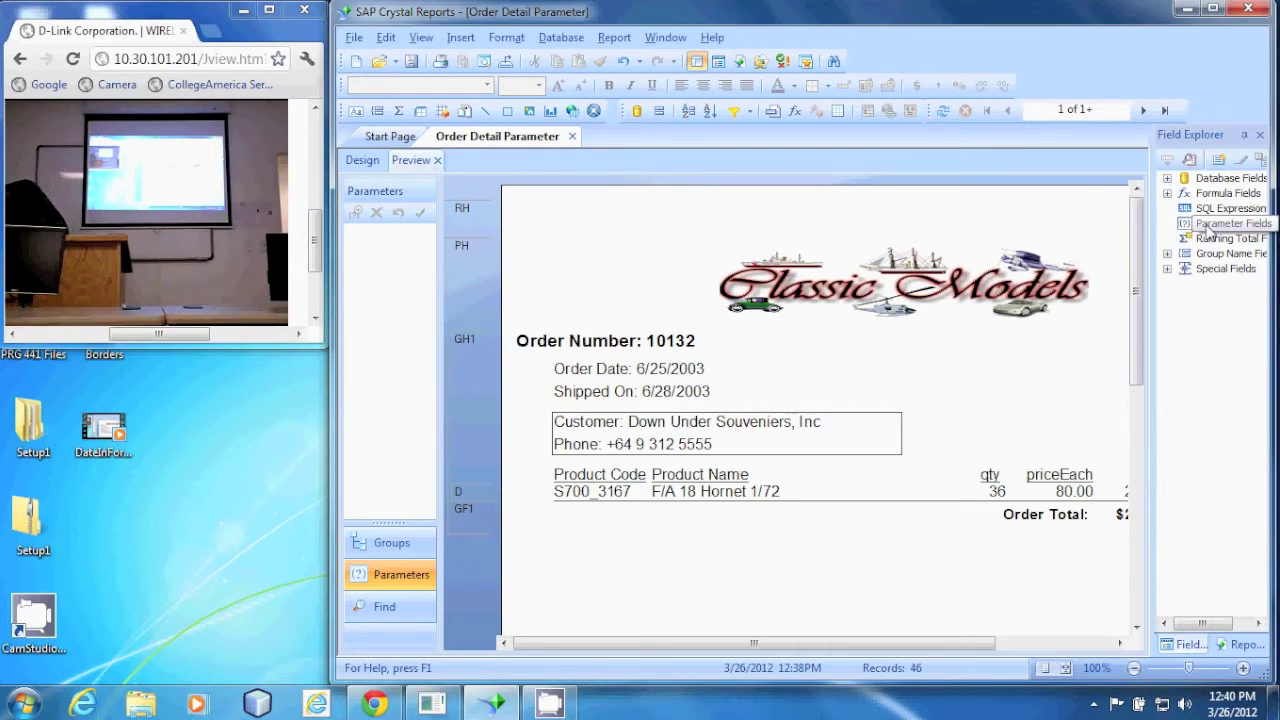
Step: Start a new report parameter and name it CustChoice
right_click(1208, 230)
left_click(1218, 242)
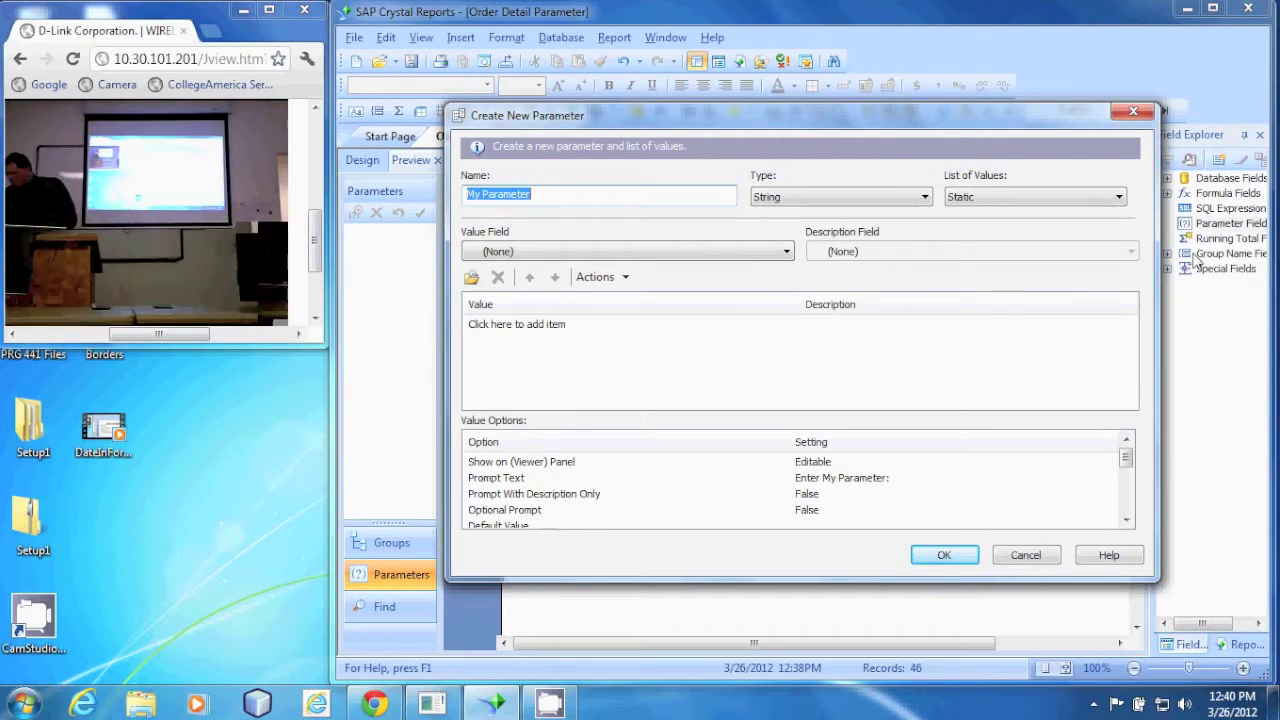
type("Cust")
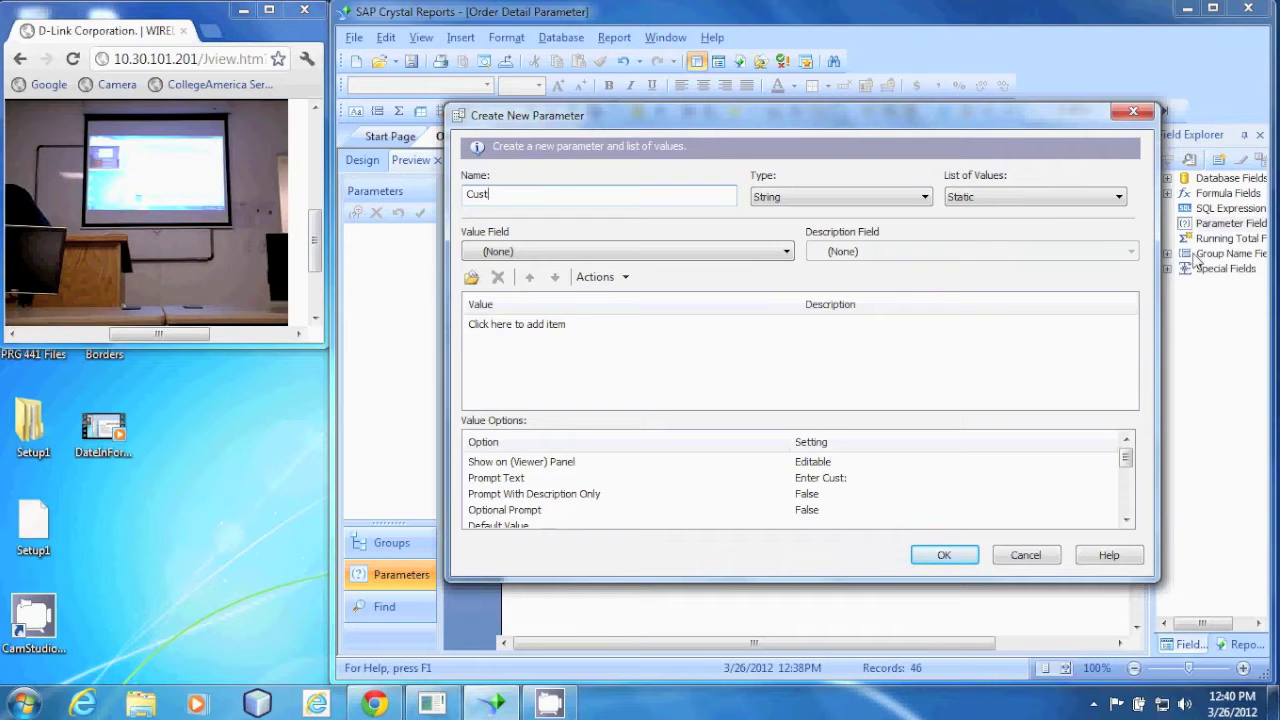
type("Choice")
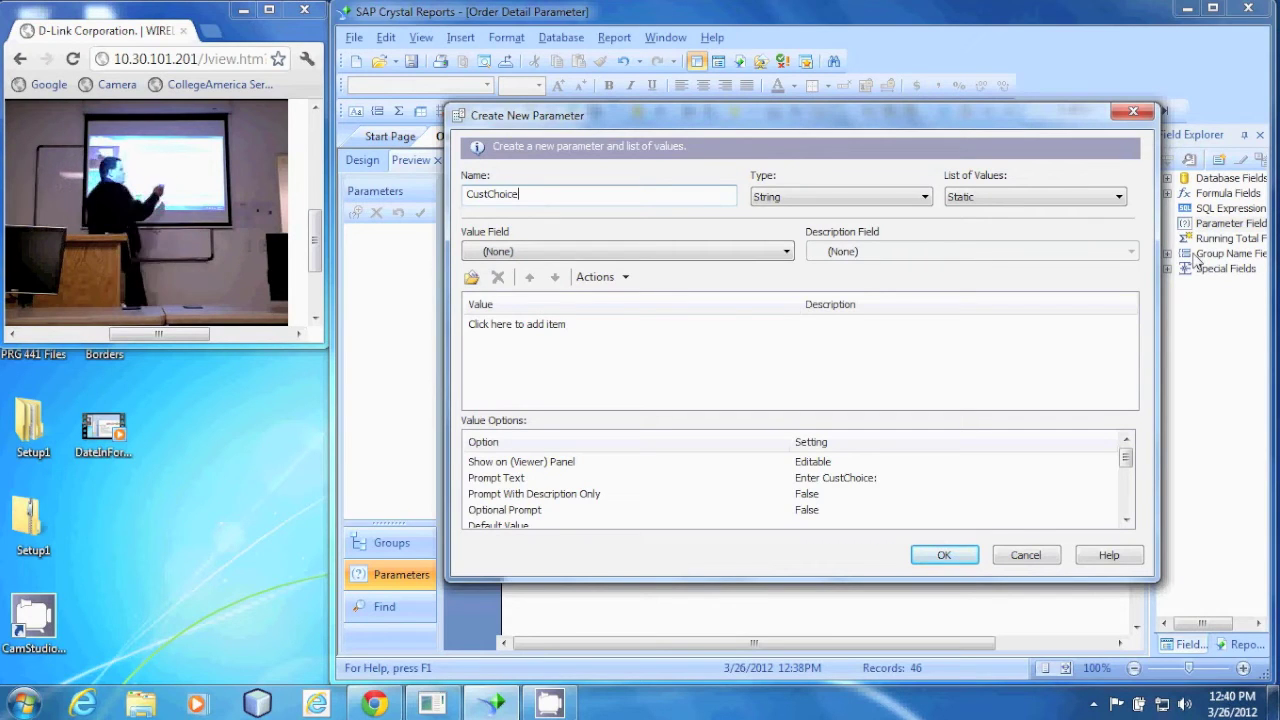
Step: Make the parameter's list of values dynamic, with customerName from the customers1 table as its value
left_click(990, 197)
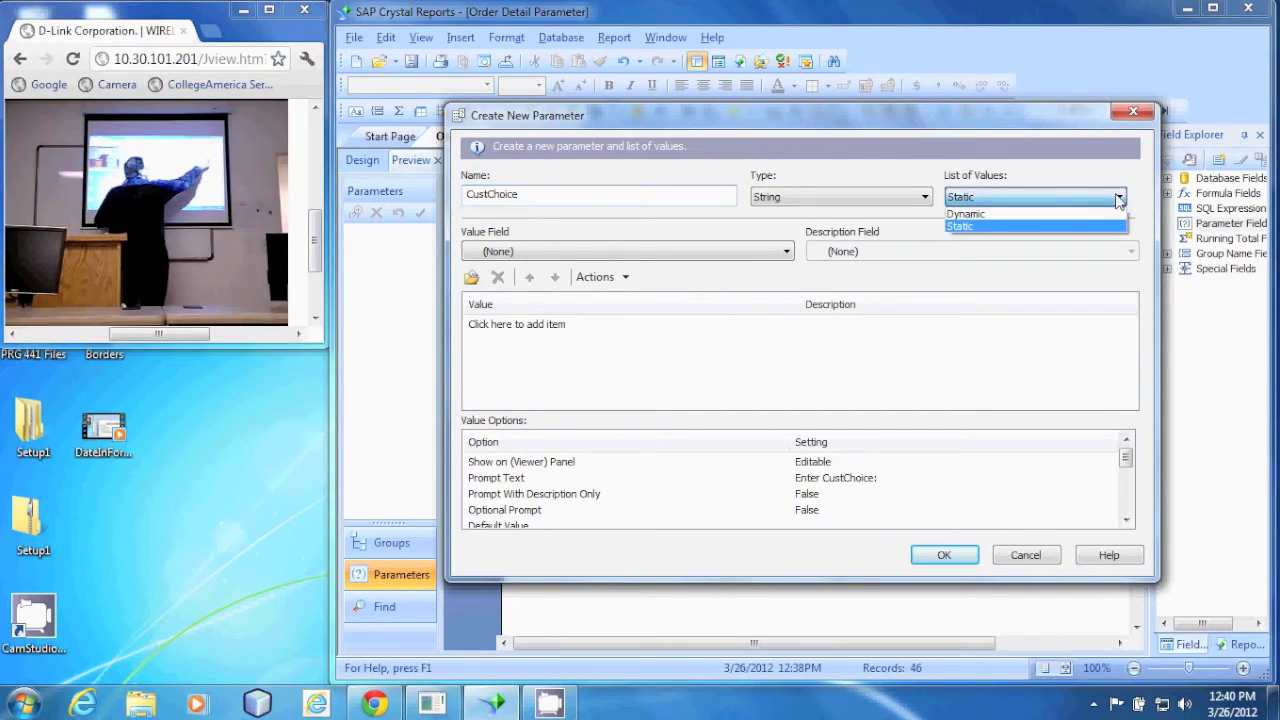
left_click(968, 220)
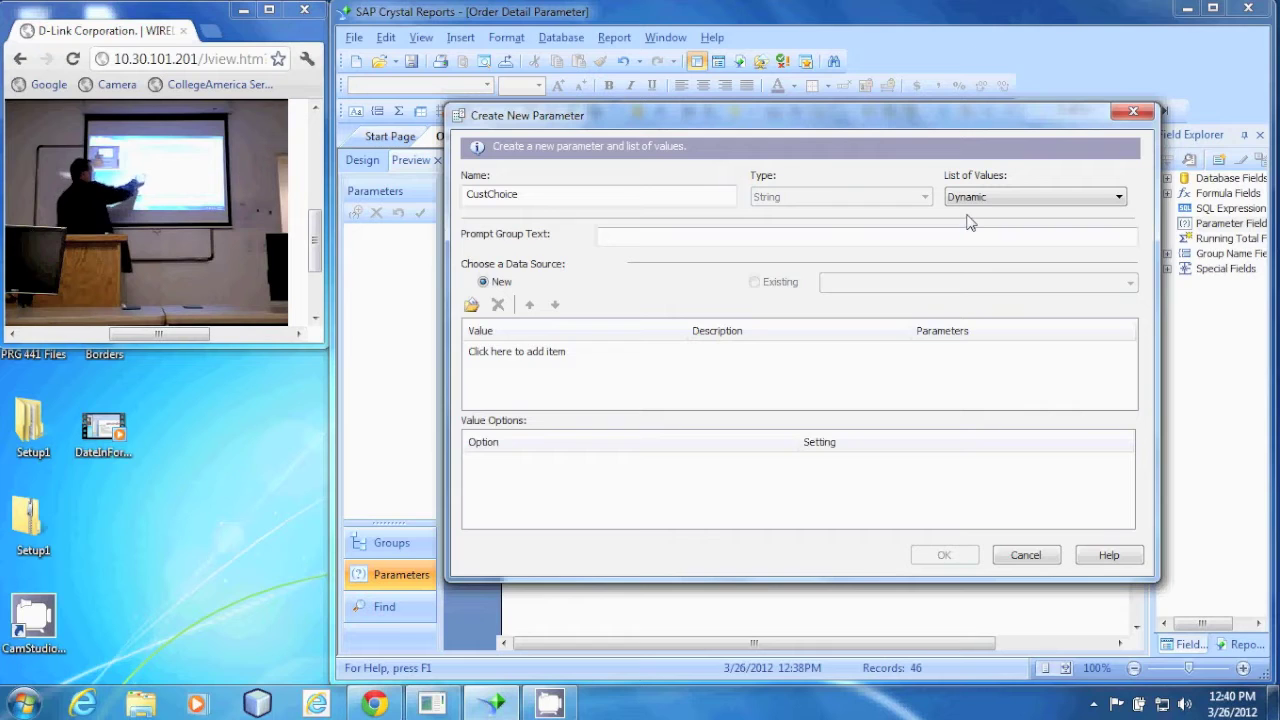
left_click(521, 352)
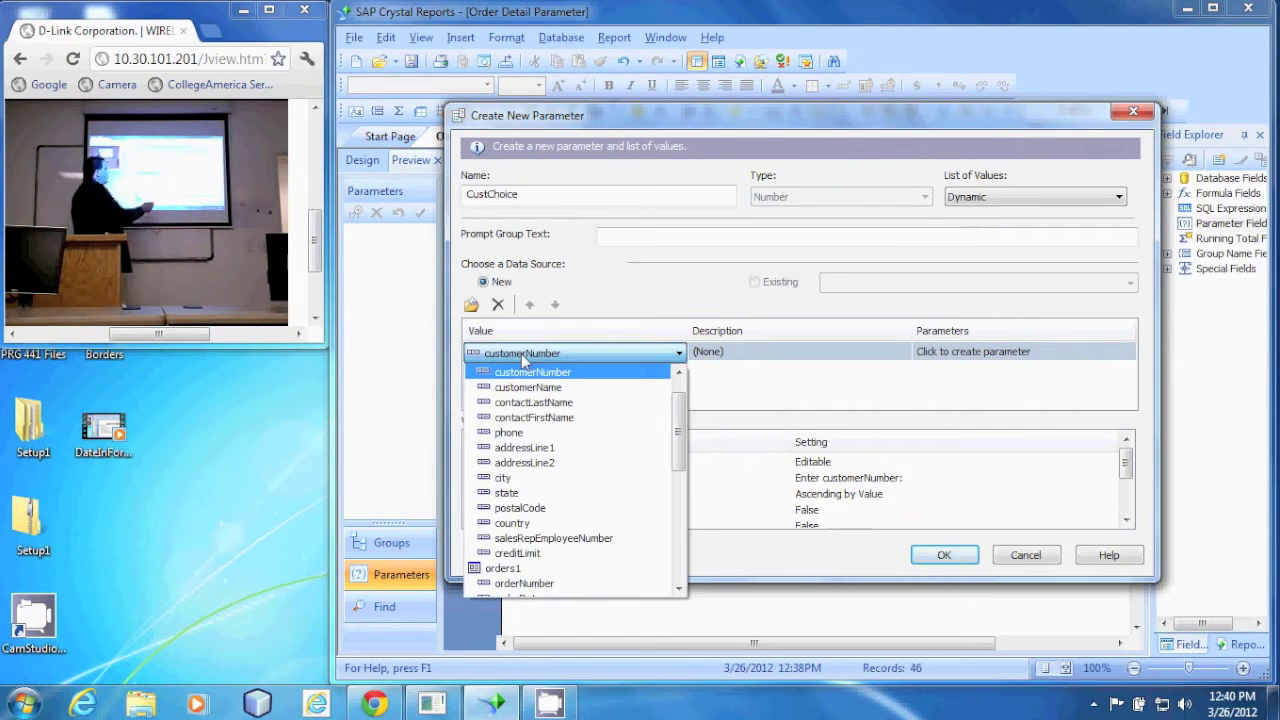
scroll(679, 400, "up", 1)
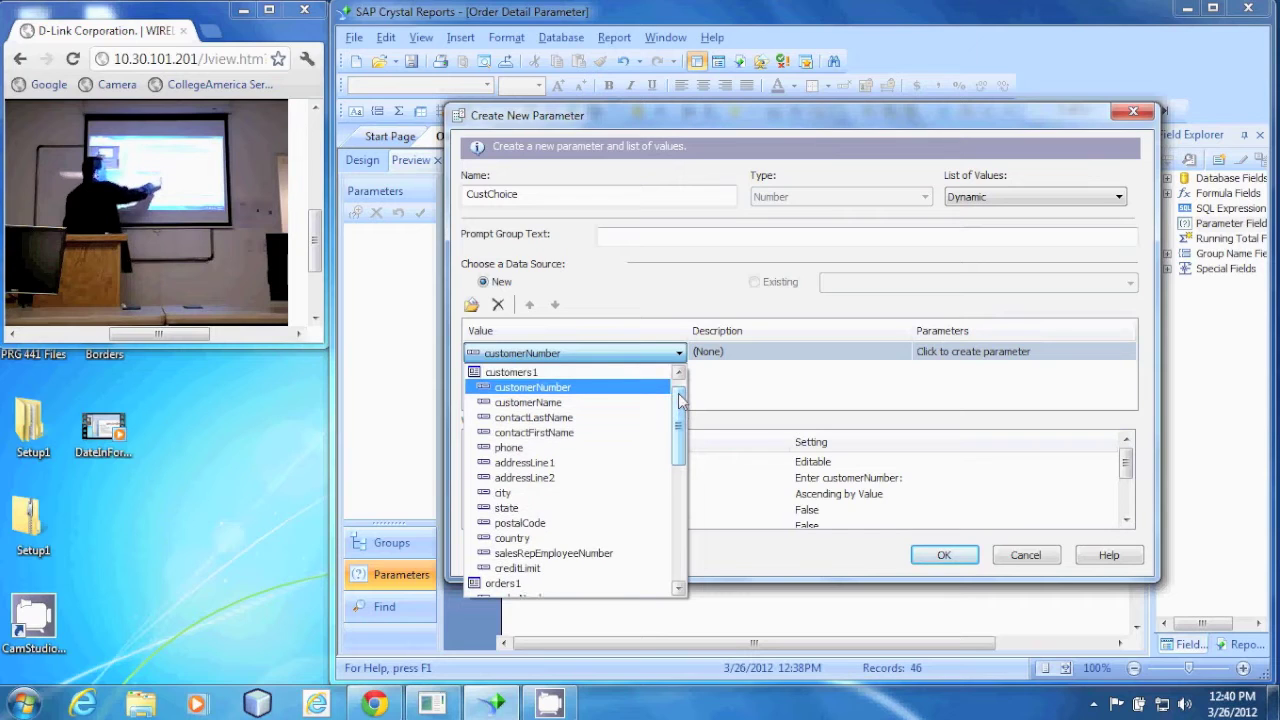
left_click(526, 402)
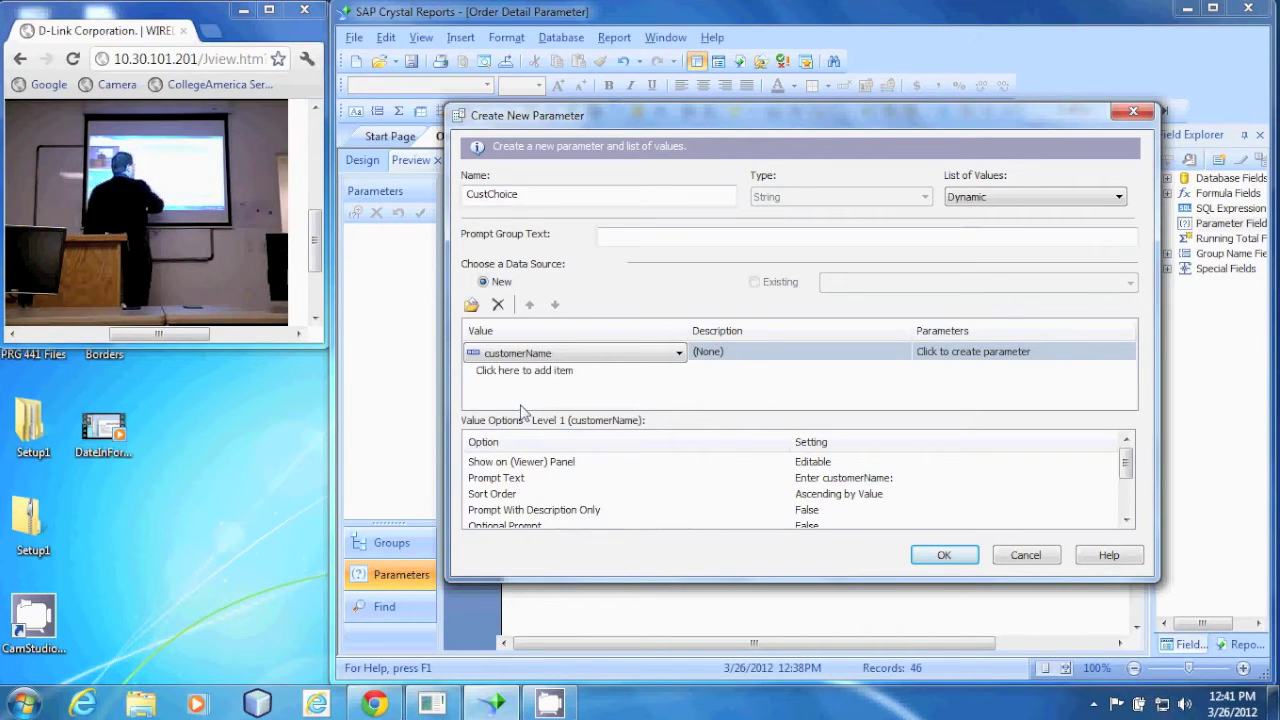
Step: Change the prompt text of the customerName value to "Select Customer:"
left_click(860, 478)
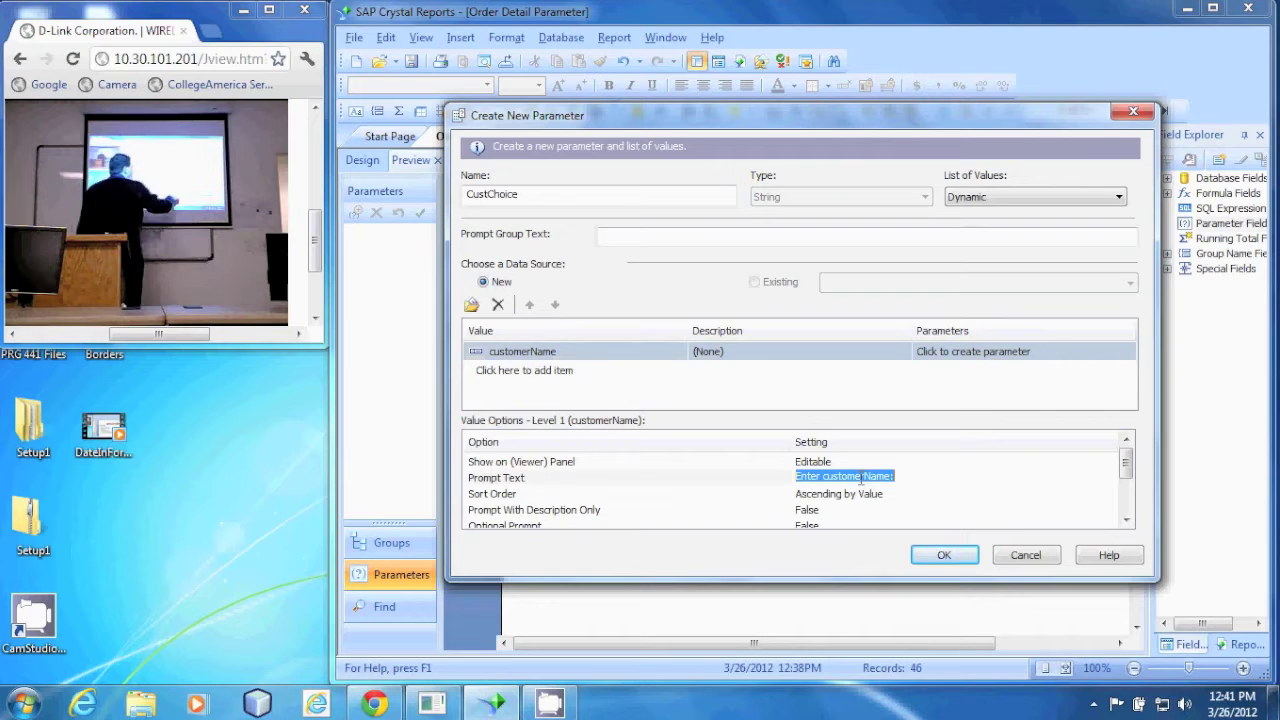
left_click(822, 477)
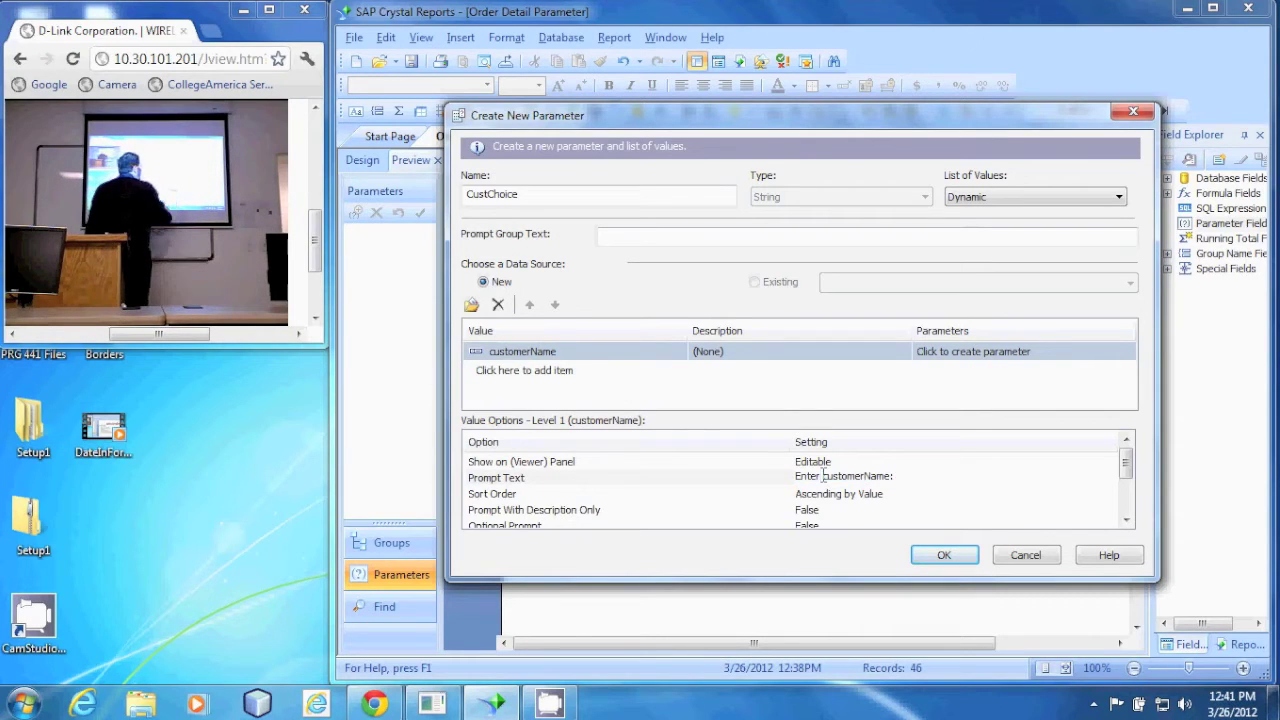
key("BackSpace")
key("BackSpace")
key("BackSpace")
key("BackSpace")
key("BackSpace")
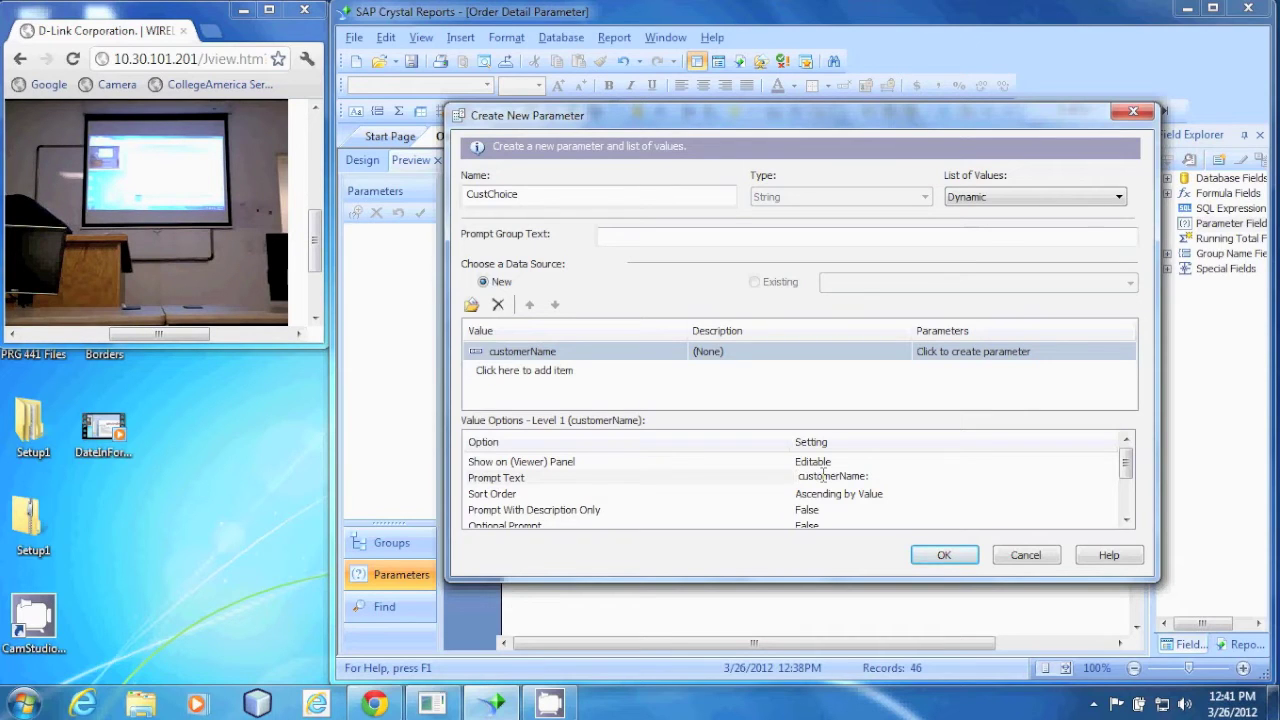
type("Select")
key("Delete")
type("C")
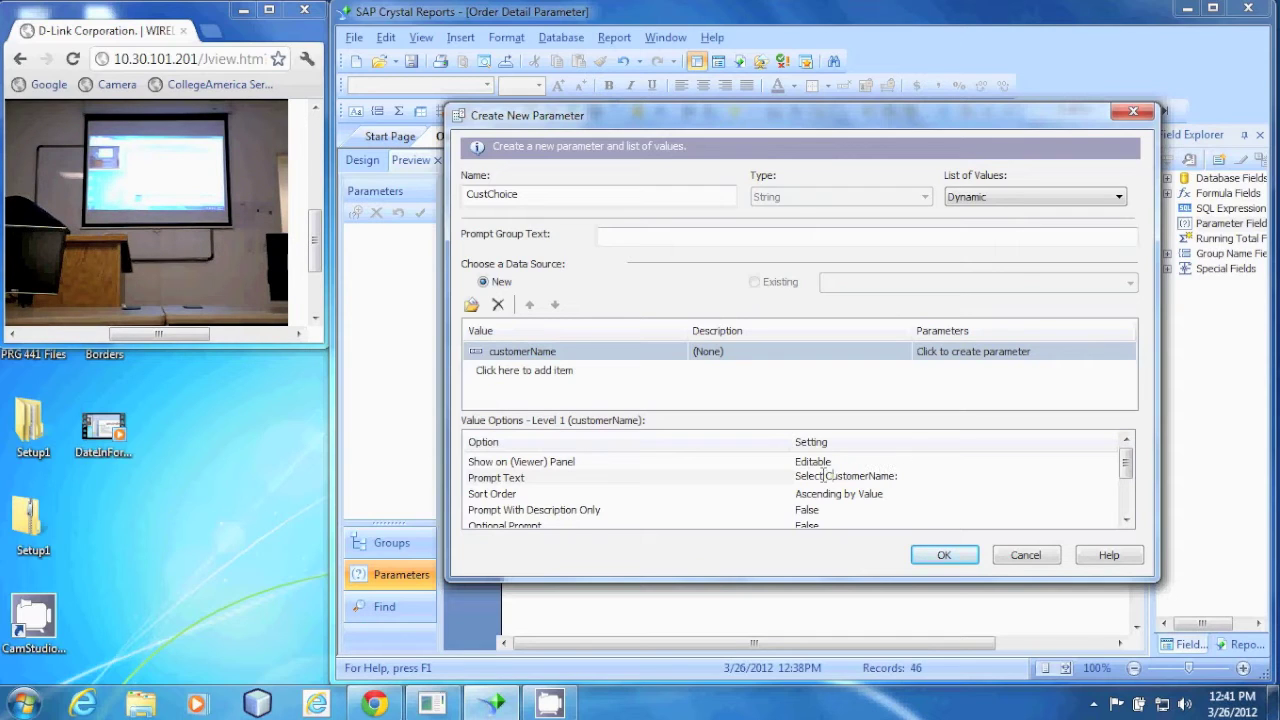
key("Right")
key("Right")
key("Right")
key("Right")
key("Right")
key("Right")
key("Right")
key("Right")
key("Right")
key("Left")
key("Left")
key("Left")
key("Delete")
key("Delete")
key("Delete")
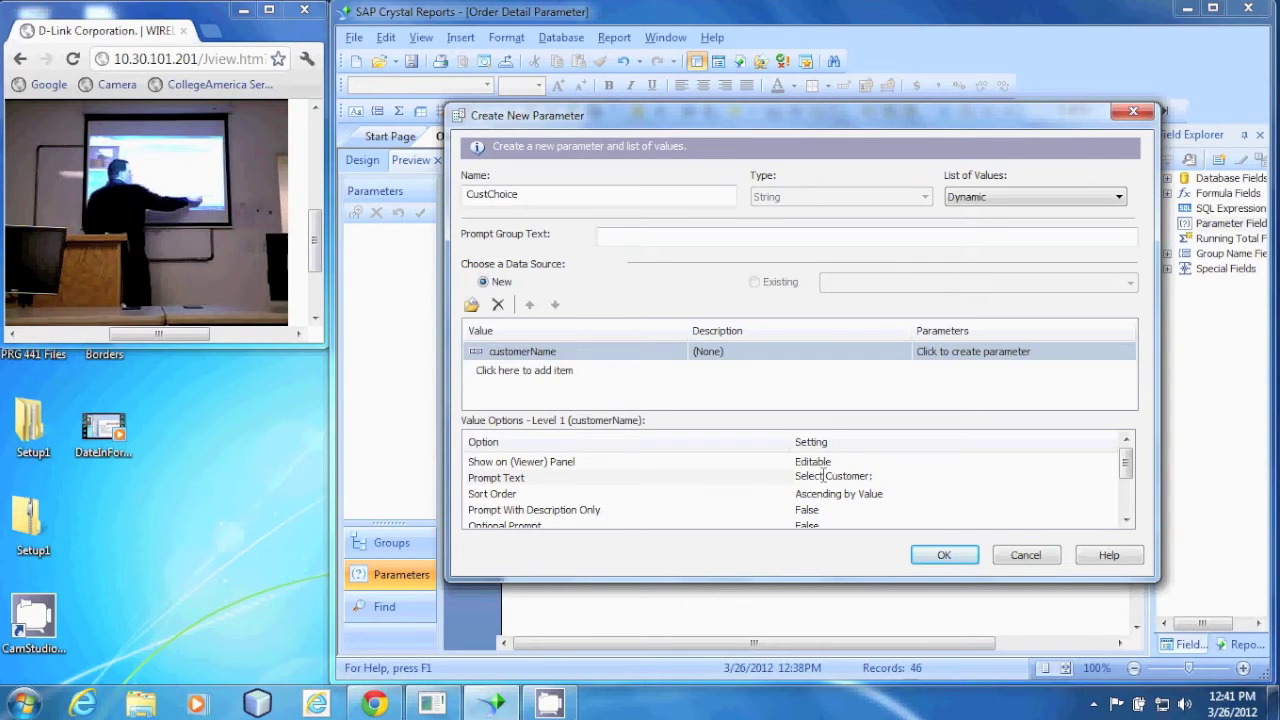
Step: Review the remaining value options down to the range setting and accept the new parameter
left_click_drag(1125, 465, 1125, 490)
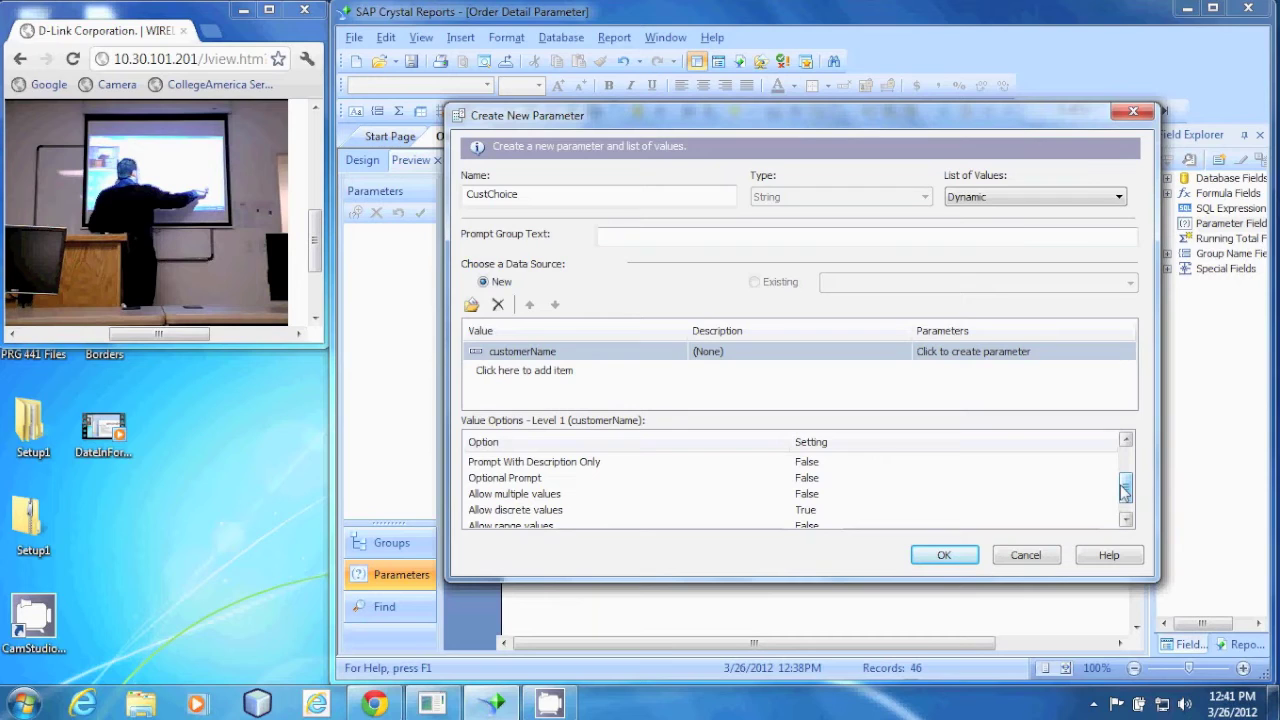
left_click(1122, 492)
left_click_drag(1126, 496, 1130, 510)
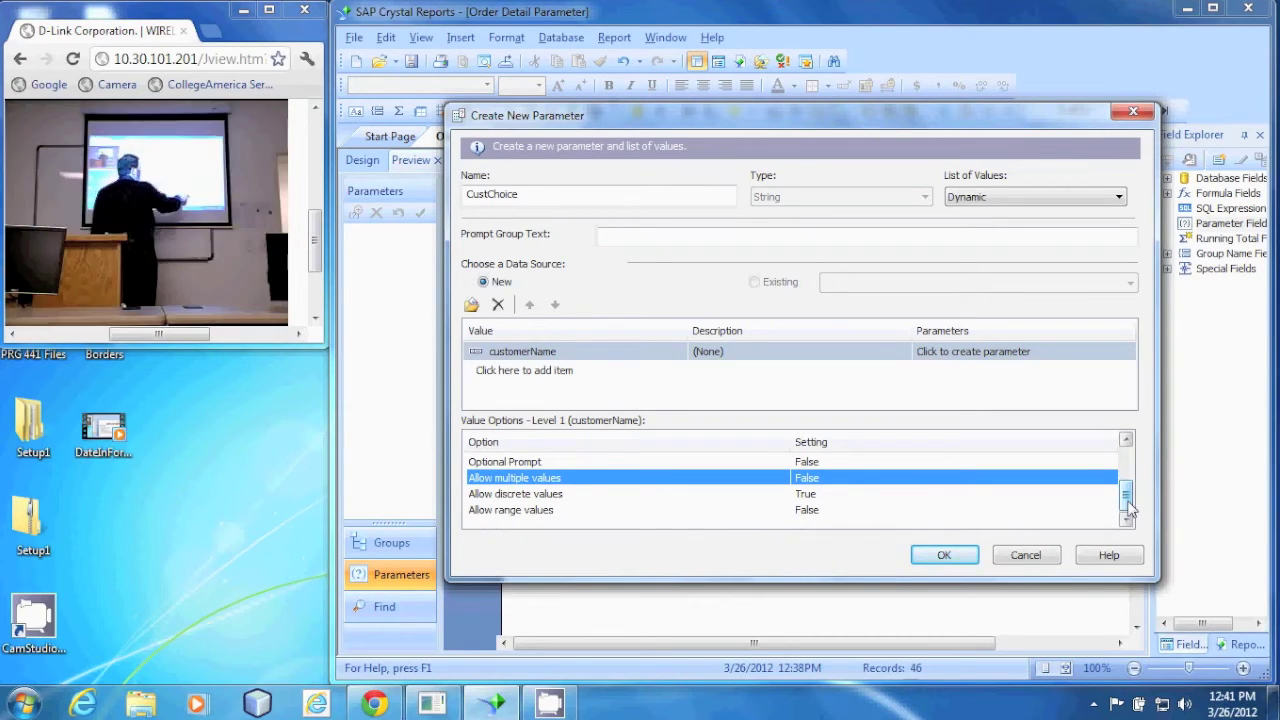
left_click(944, 555)
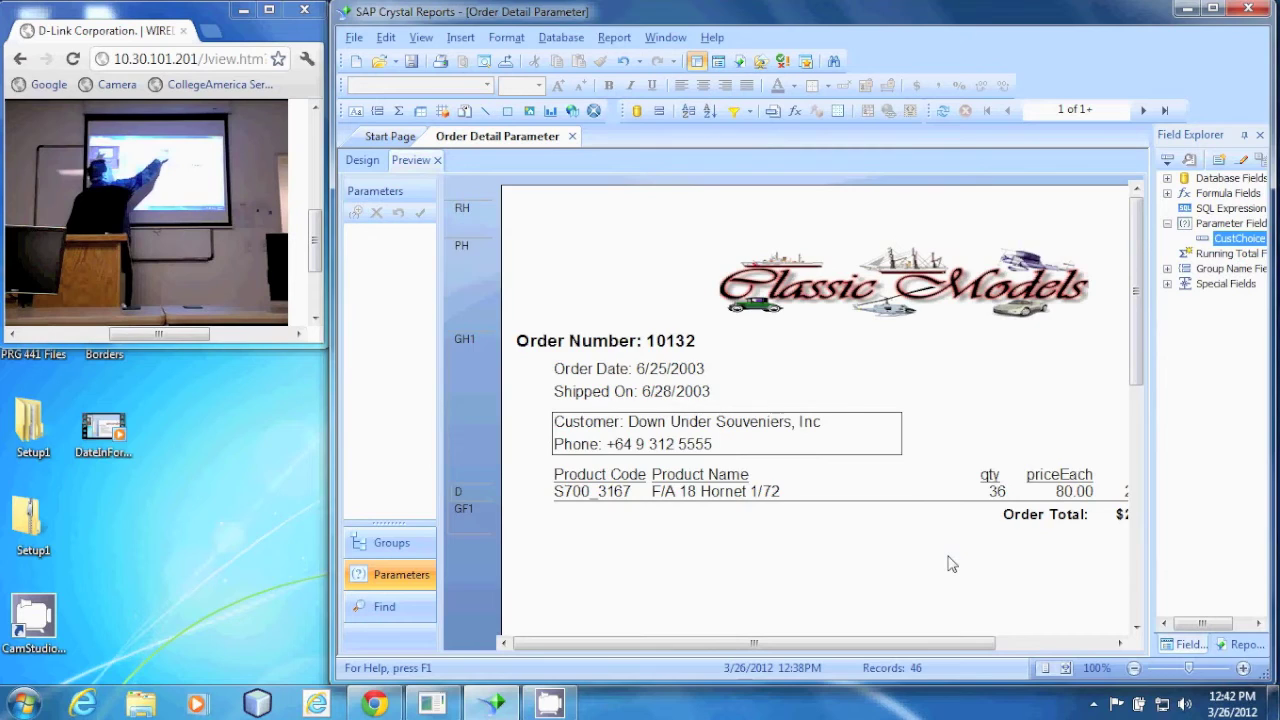
Step: Start a record selection filter on the customerName field of the customers1 table
left_click(736, 112)
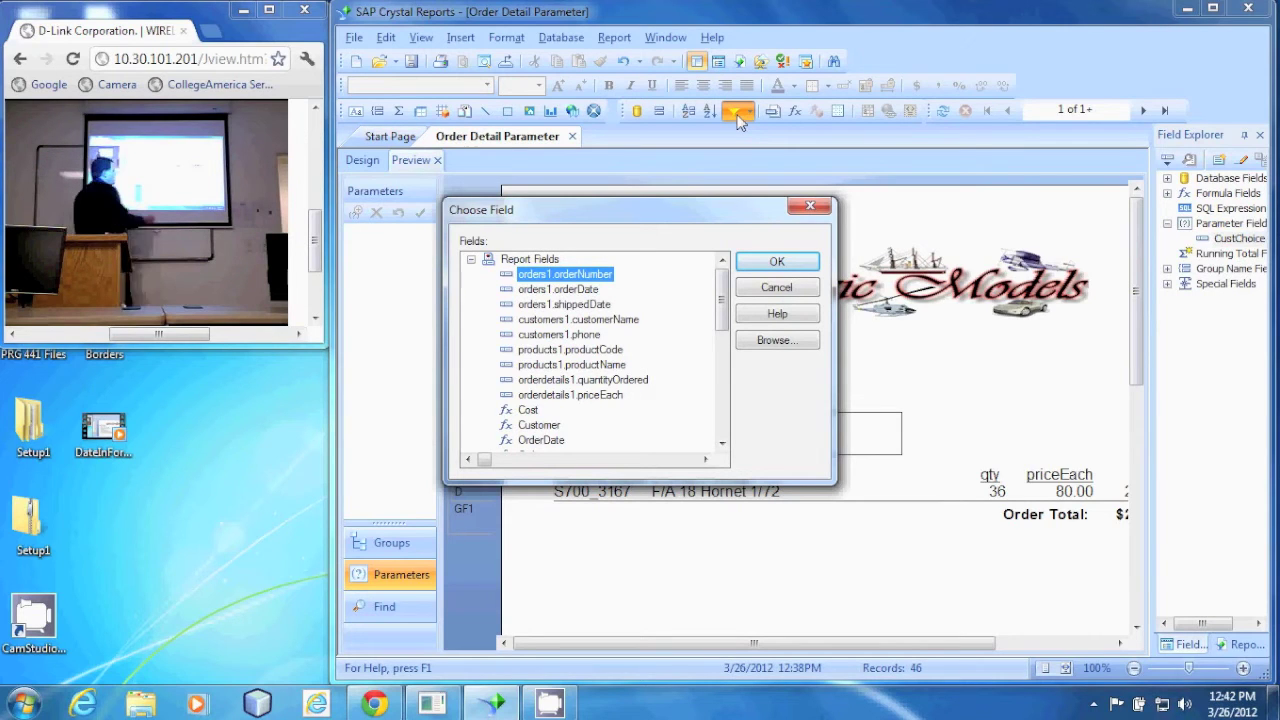
left_click_drag(722, 307, 733, 374)
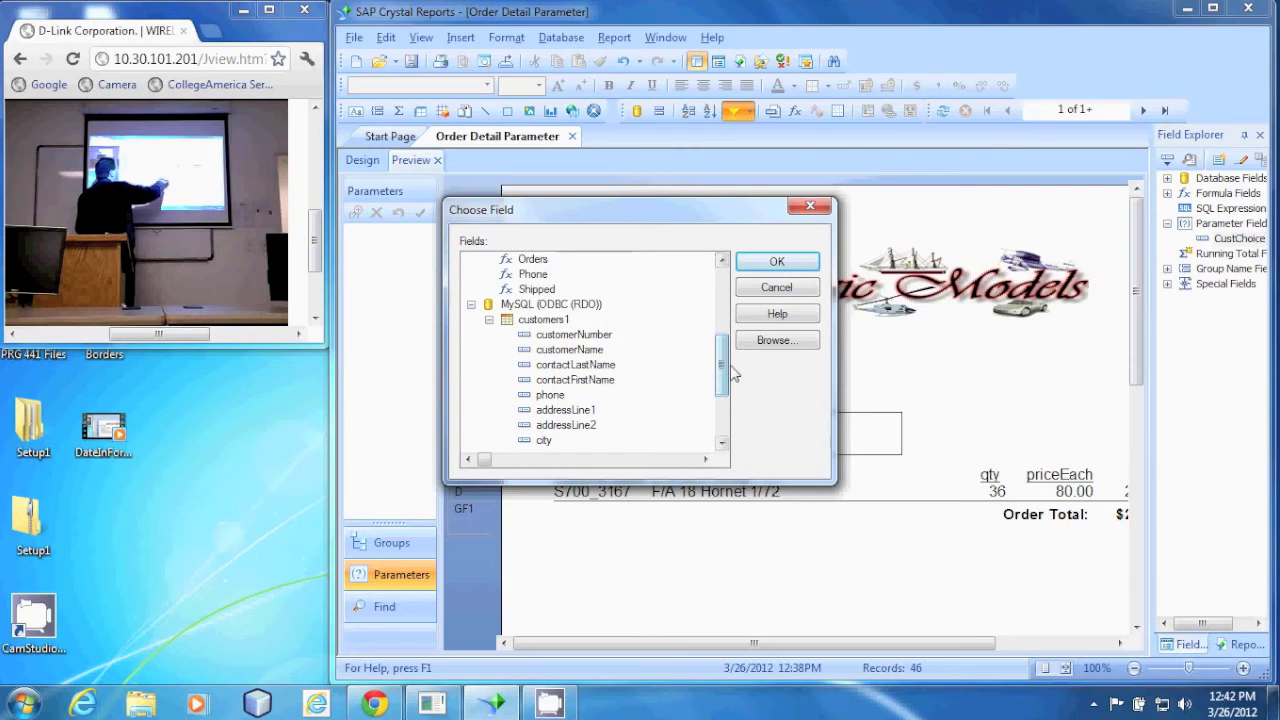
left_click(574, 352)
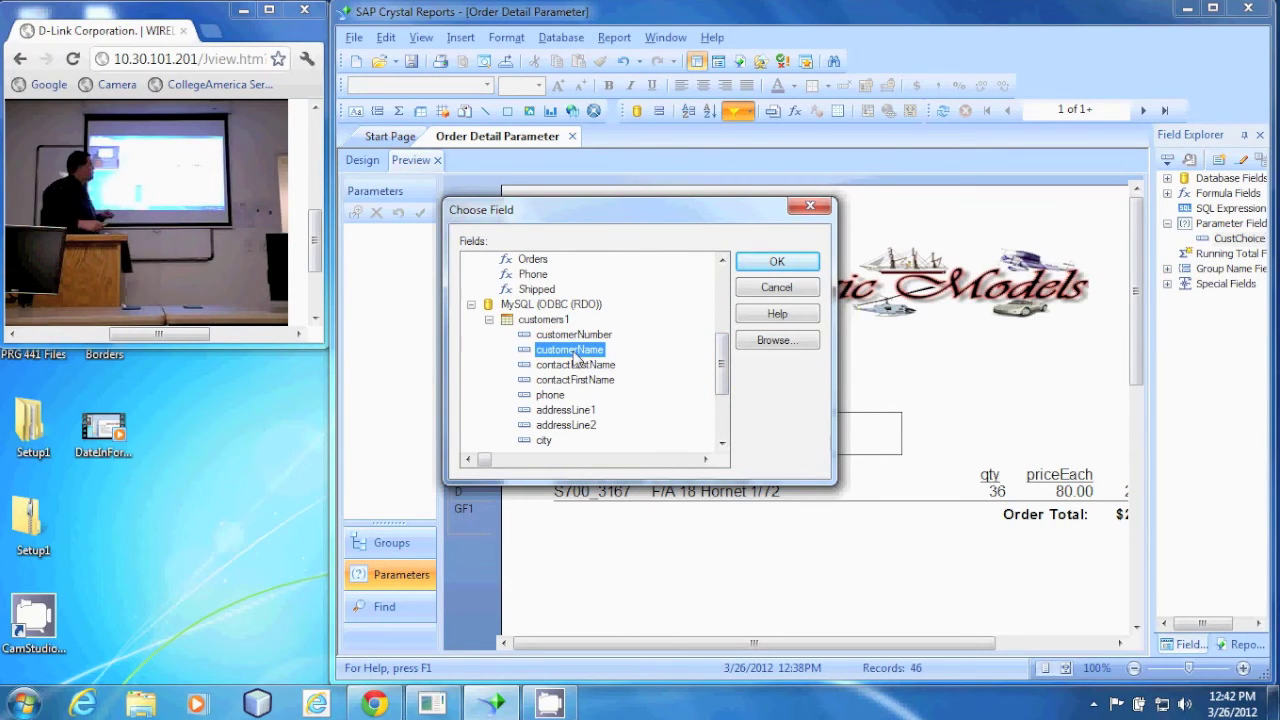
left_click(773, 263)
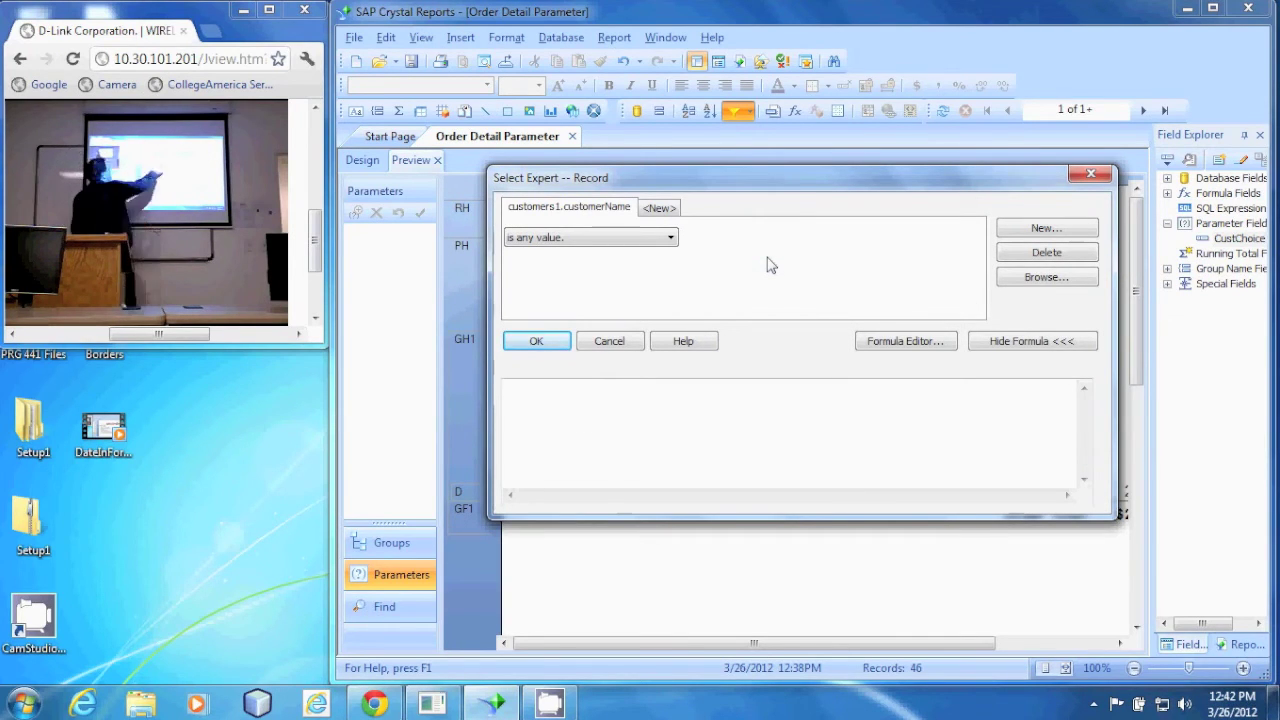
Step: Set the record filter so the customer name is equal to {?CustChoice} and apply it
left_click(670, 237)
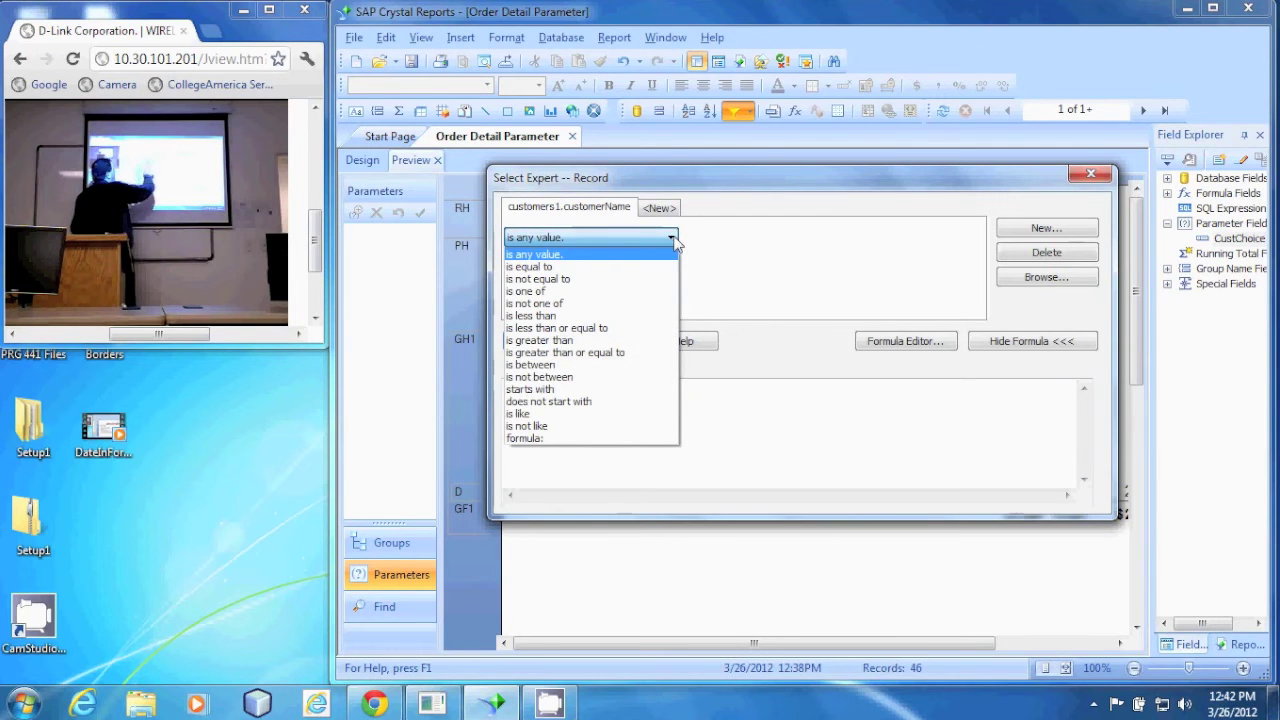
left_click(533, 267)
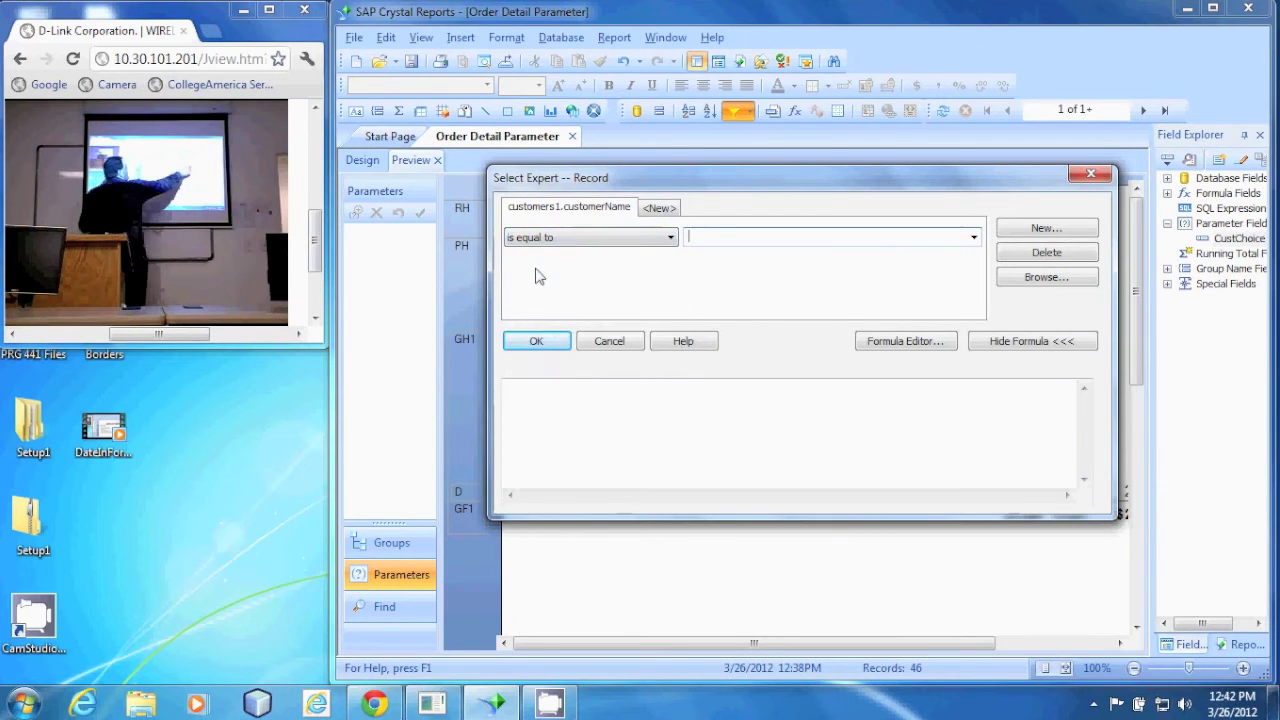
left_click(973, 238)
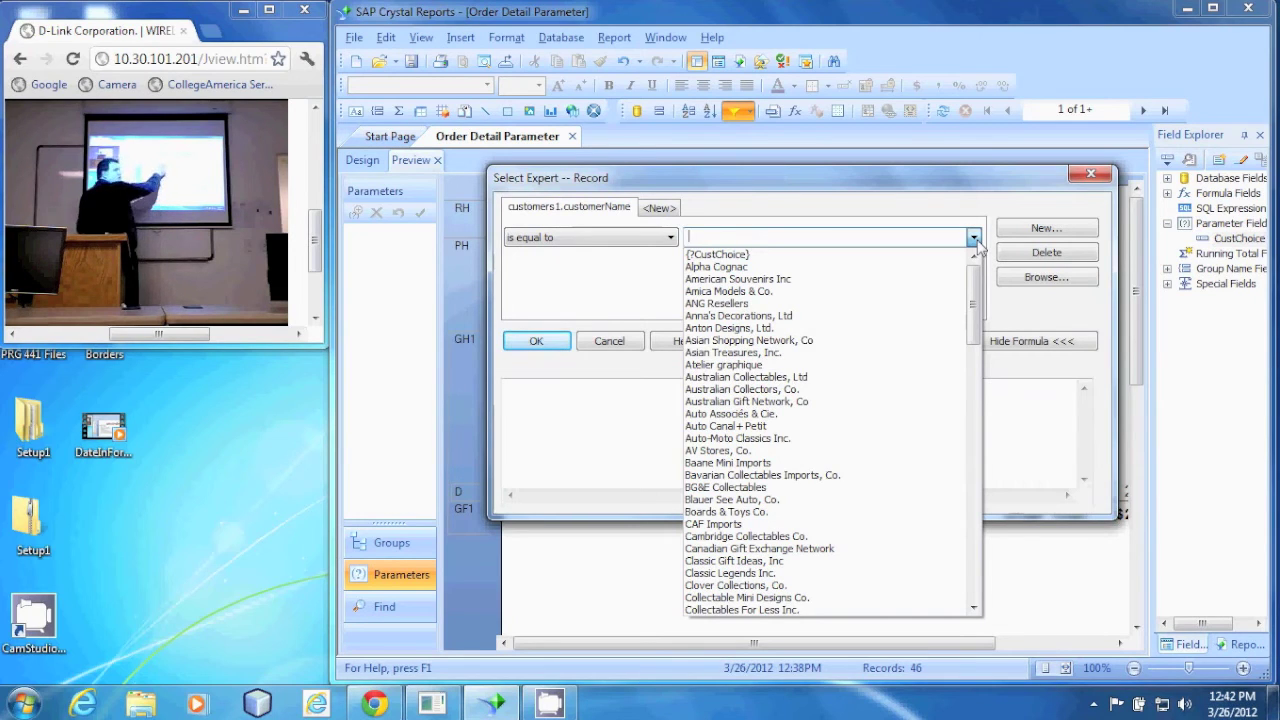
left_click(717, 254)
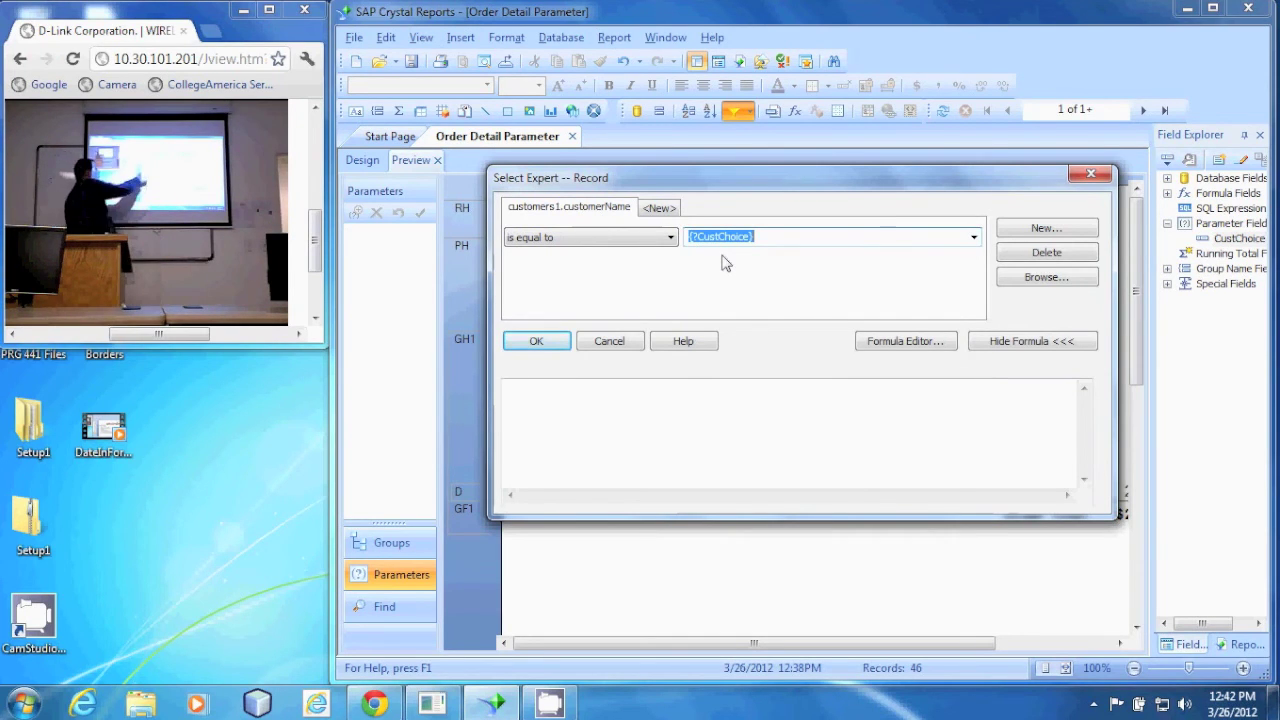
left_click(540, 344)
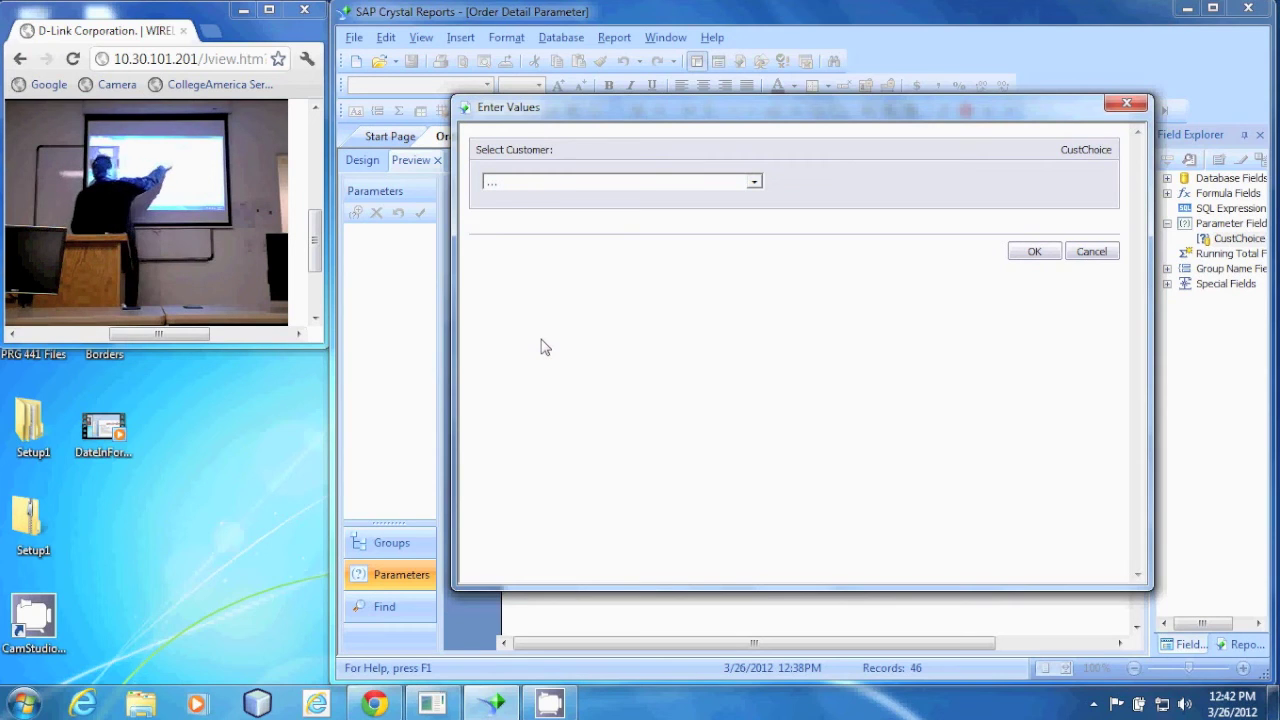
Step: Choose AV Stores, Co. as the CustChoice customer and run the report with it
left_click(754, 182)
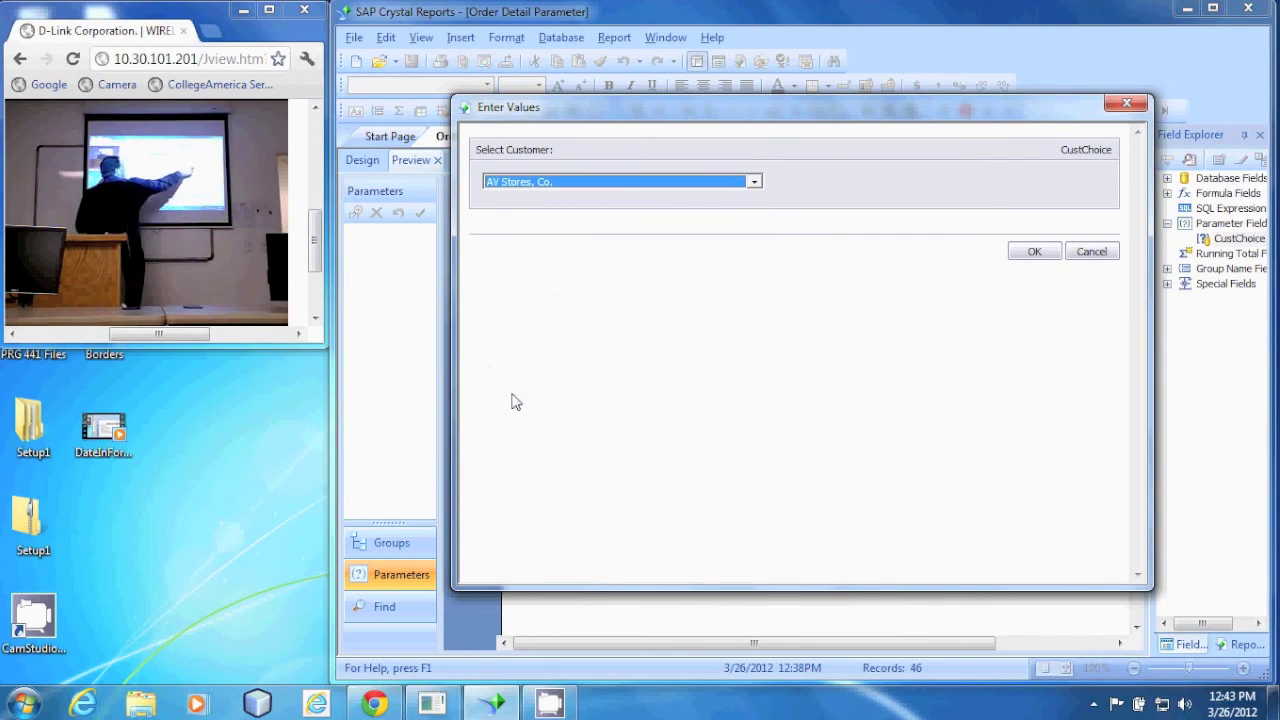
left_click(1023, 262)
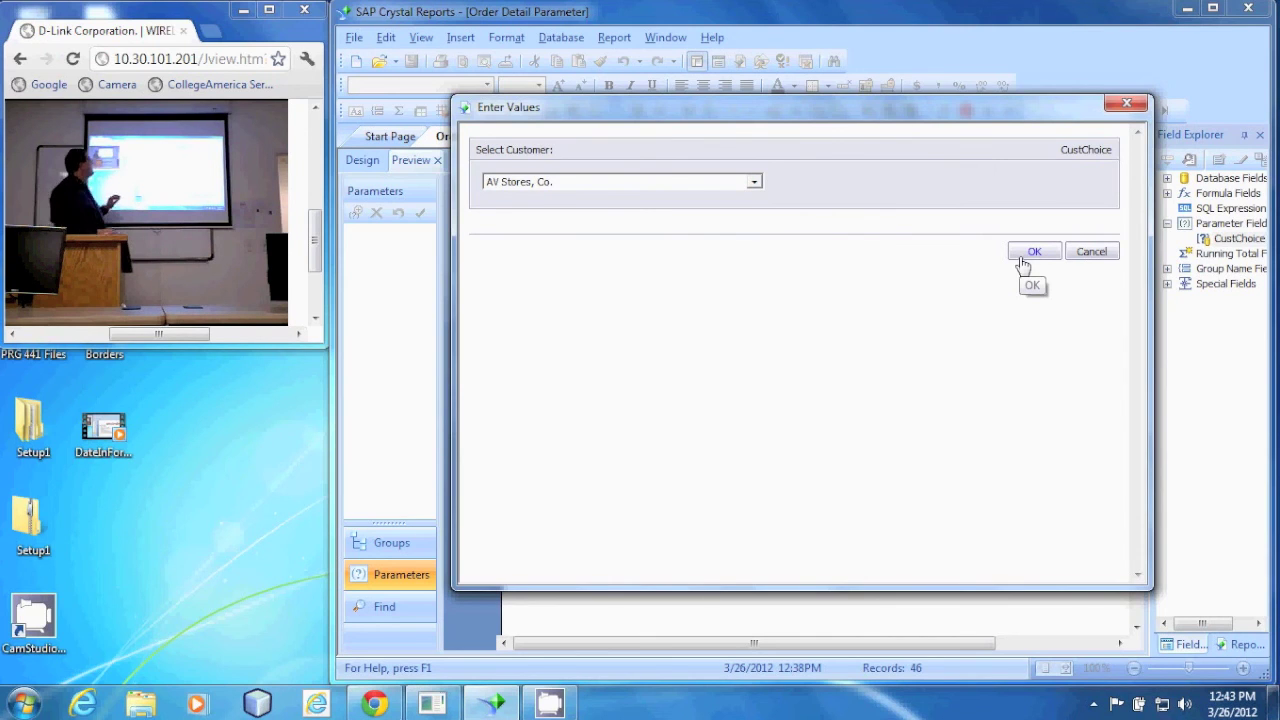
left_click(1035, 254)
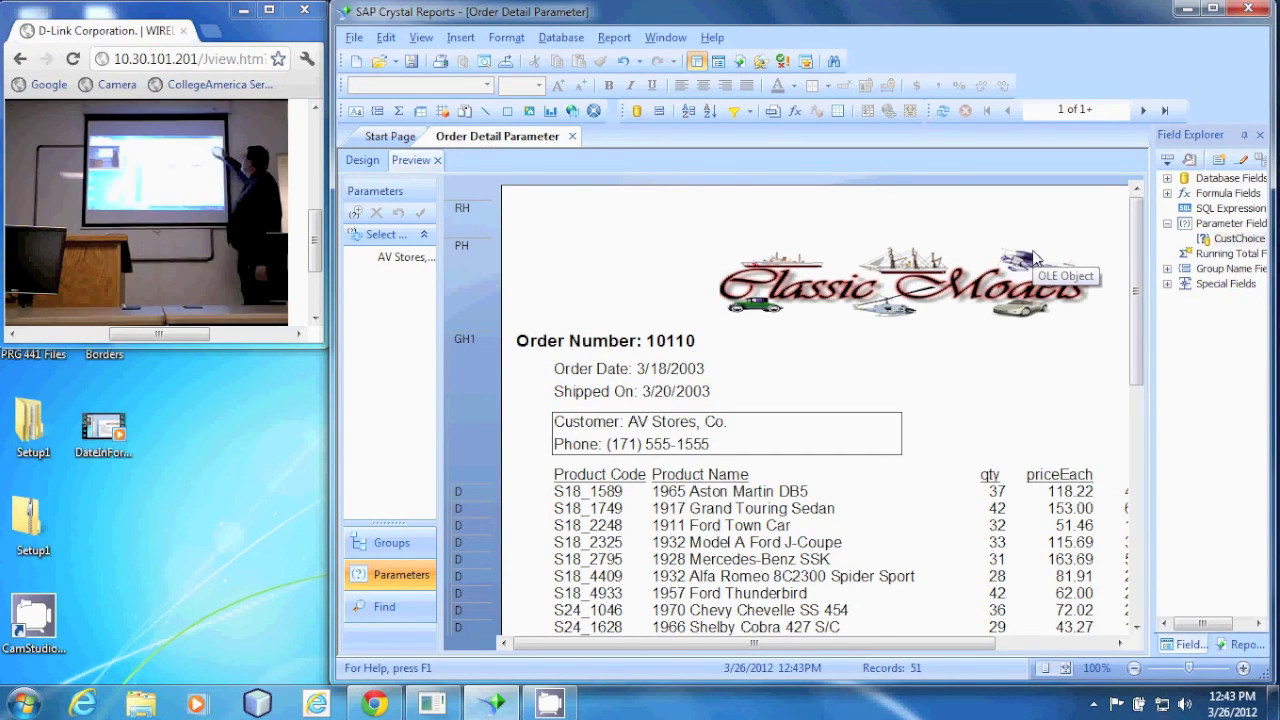
Step: Page through the filtered report to the last page and back one to check the customer's orders
left_click(1142, 112)
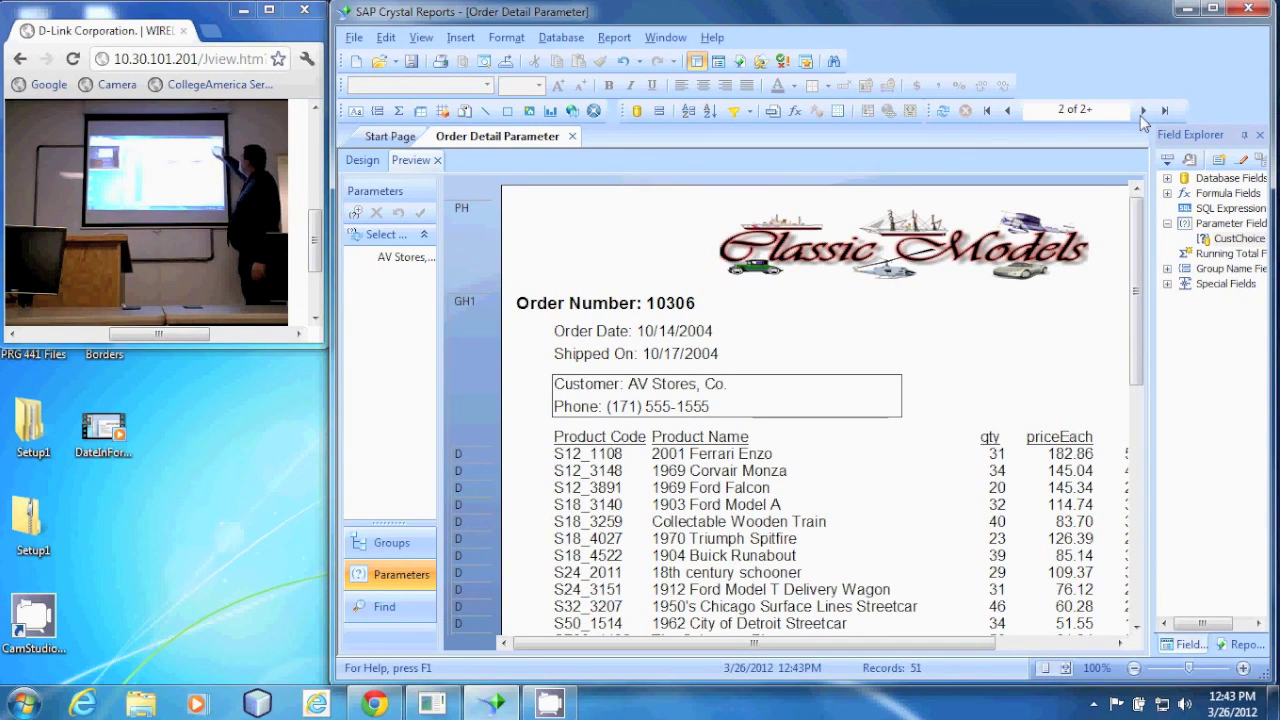
left_click(1141, 112)
left_click(1137, 114)
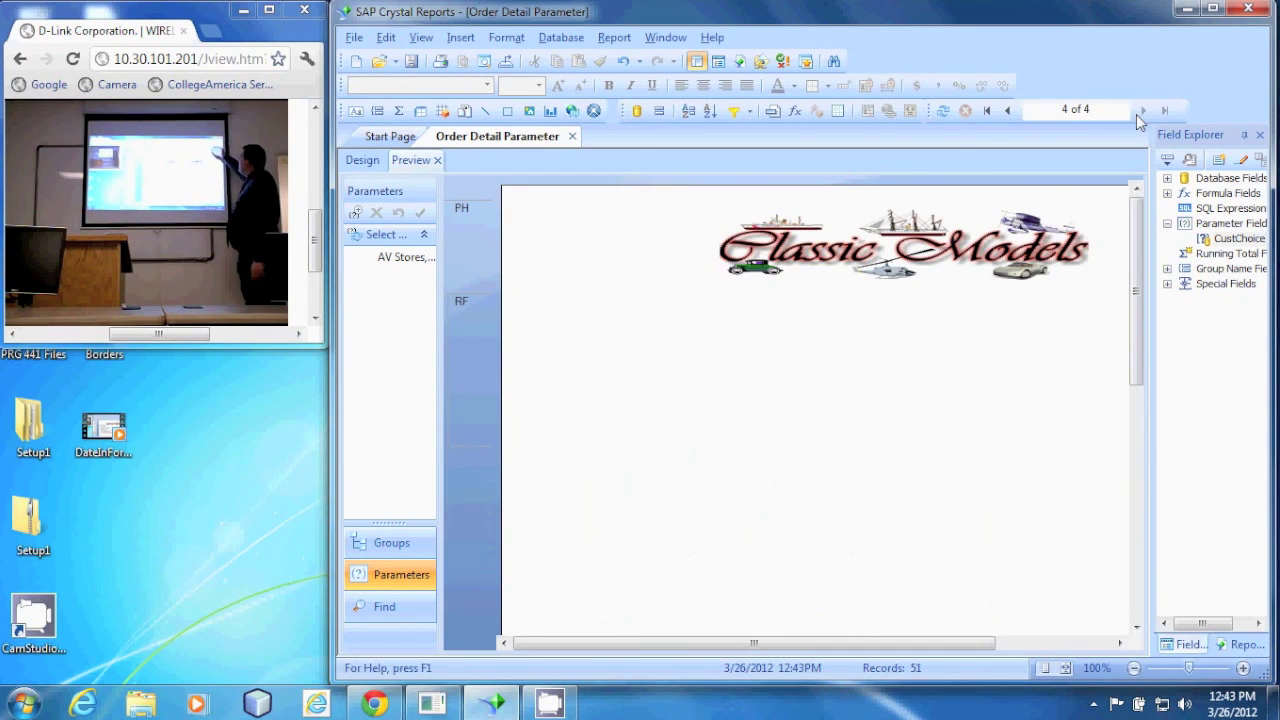
left_click(1007, 111)
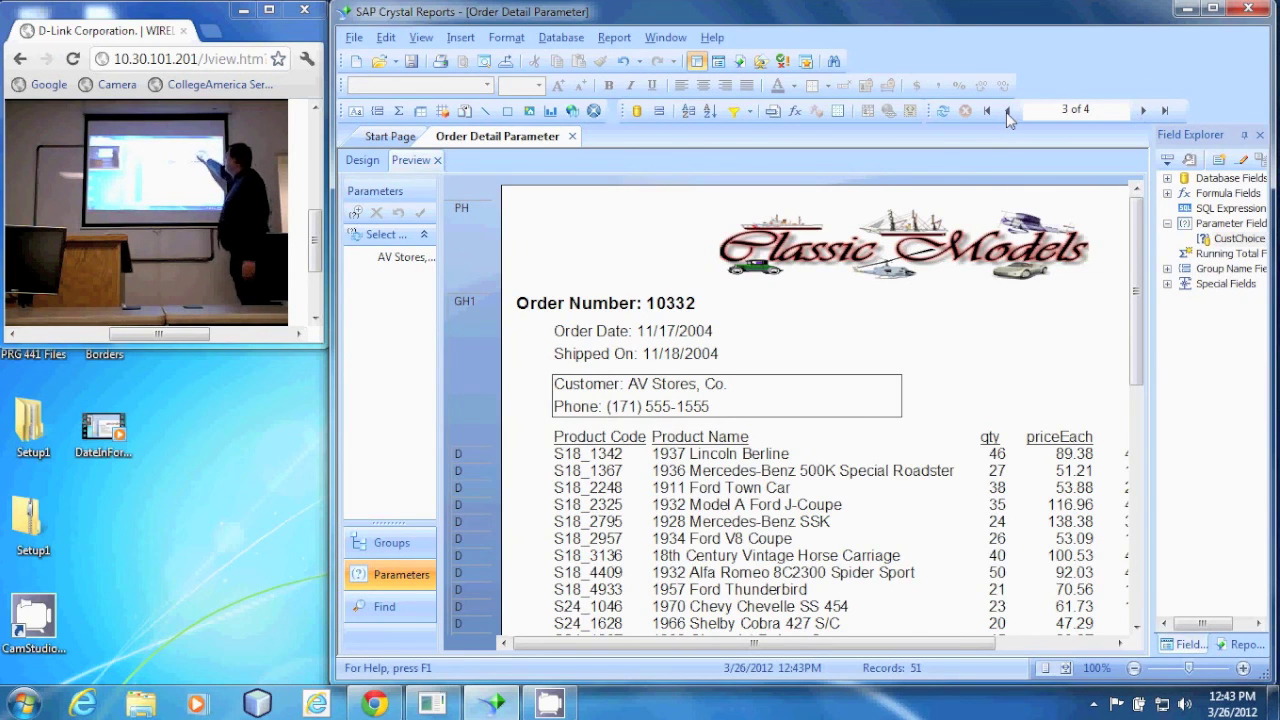